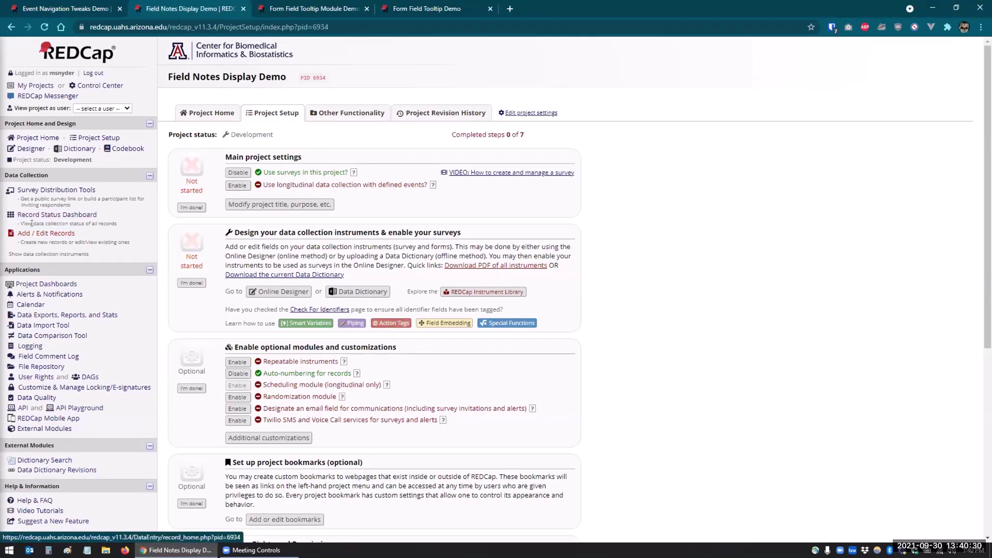
Open the Field Notes Display instrument in the Online Designer and scroll through its hover, popover and tooltip fields.
left_click(30, 147)
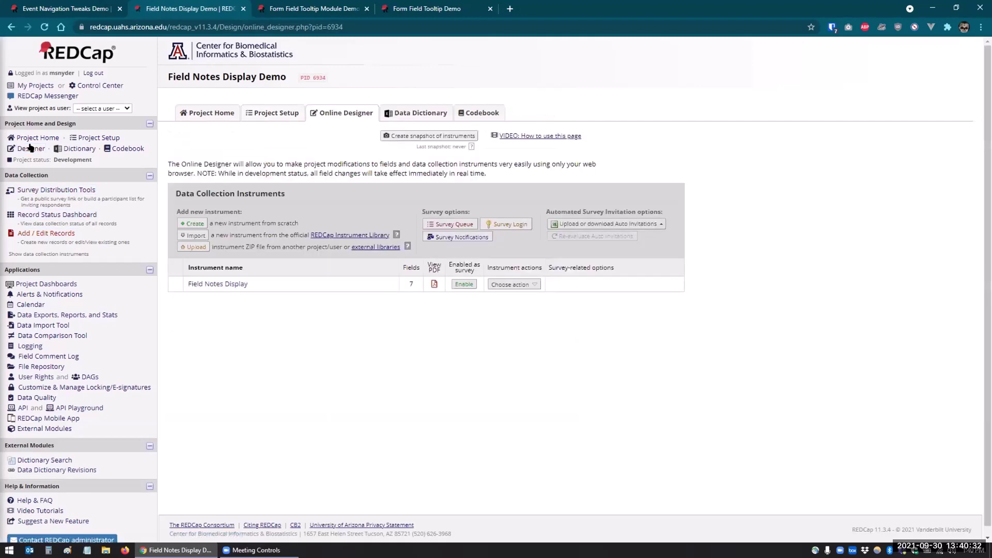
left_click(216, 281)
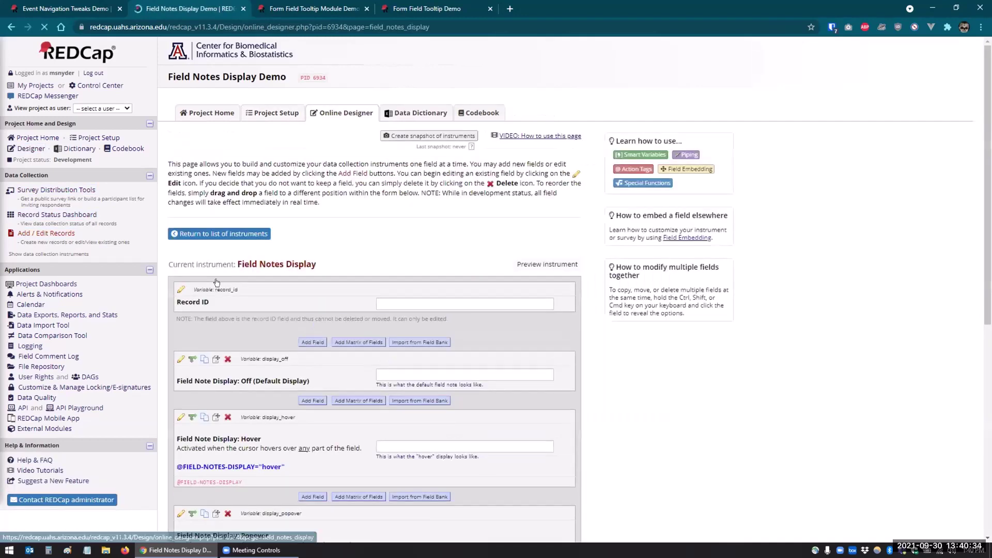
scroll(470, 378, "down", 2)
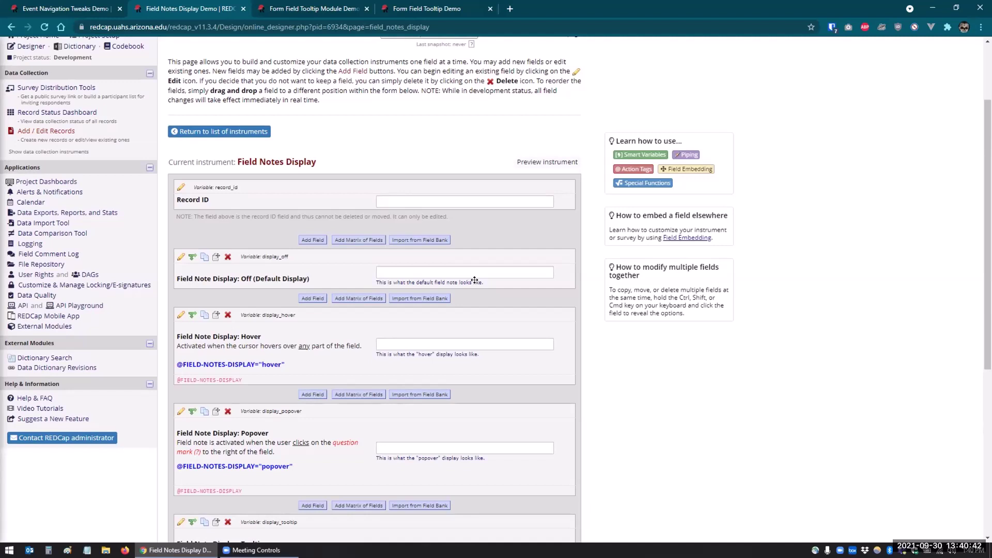
scroll(474, 280, "down", 2)
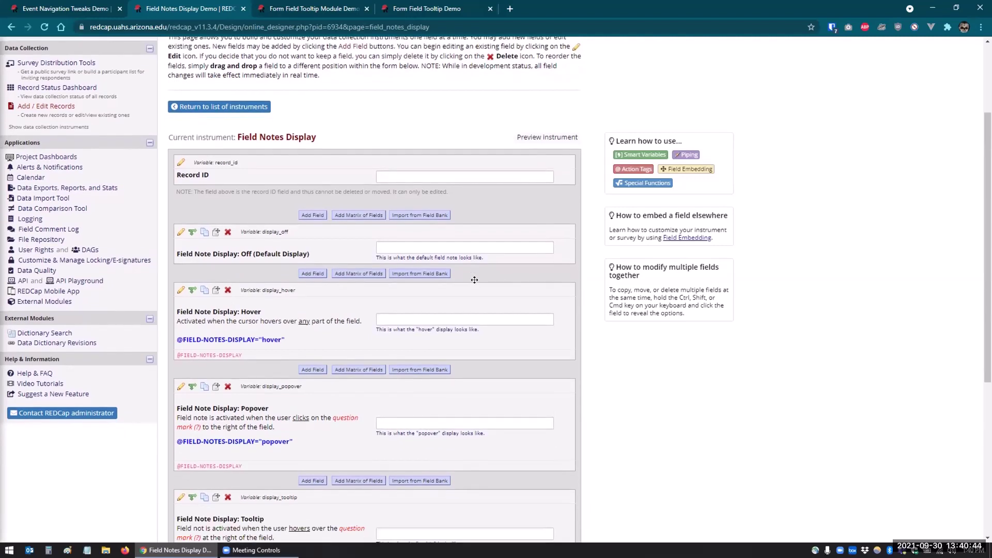
scroll(474, 279, "down", 1)
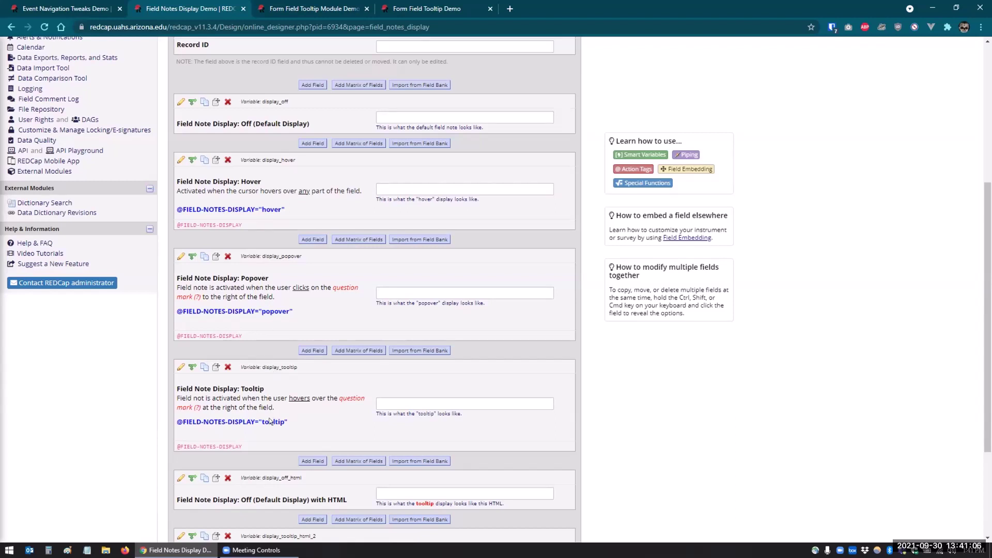
scroll(269, 421, "up", 2)
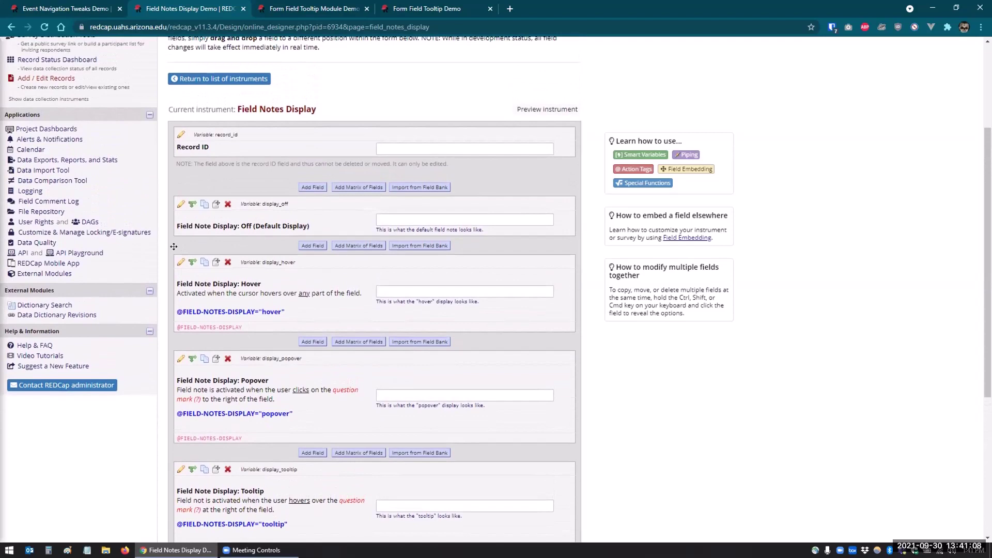
left_click(180, 263)
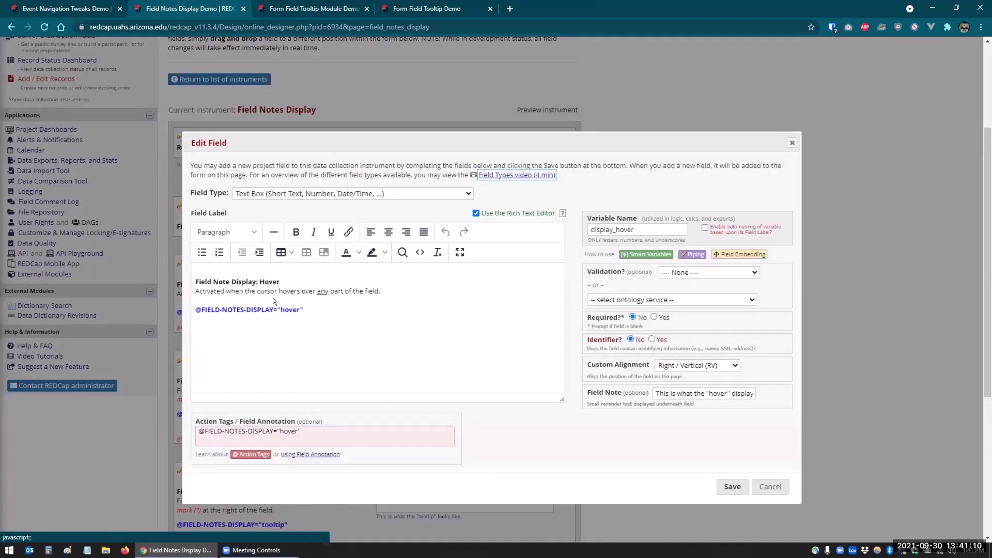
left_click(310, 429)
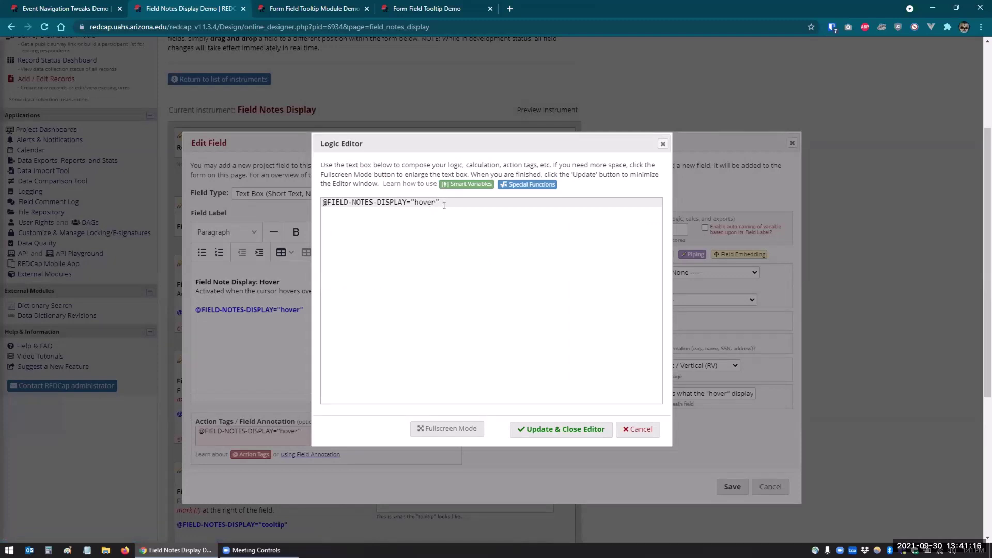
left_click(625, 430)
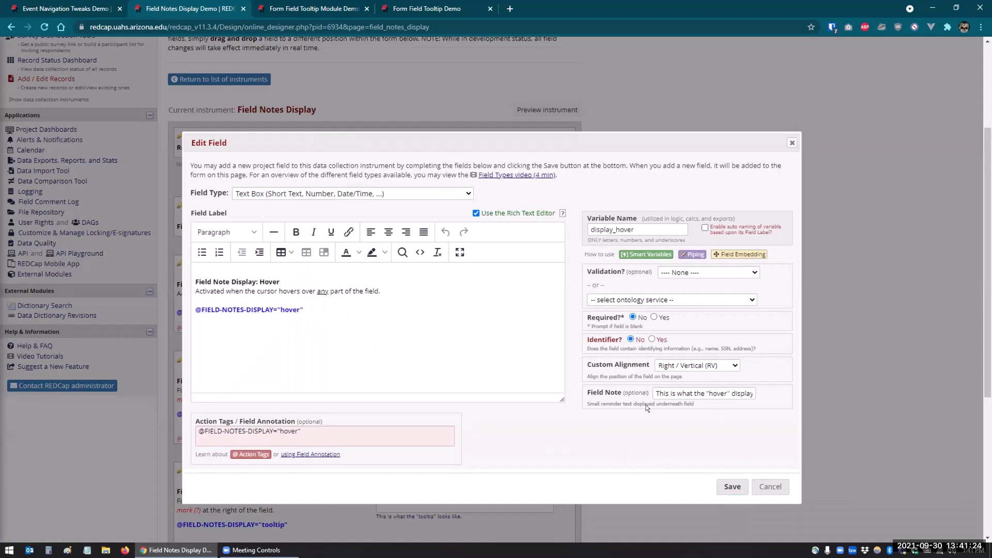
left_click_drag(657, 393, 756, 394)
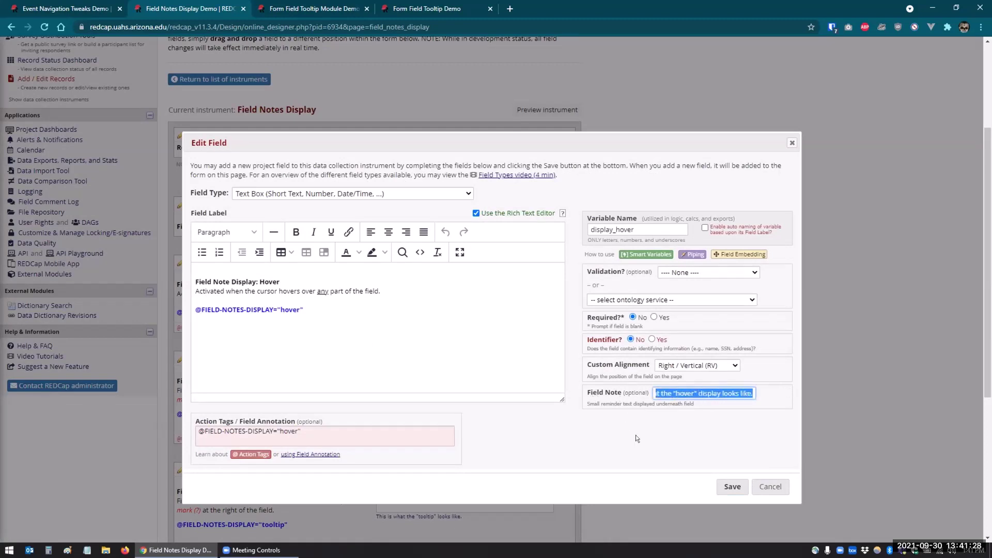
left_click(675, 440)
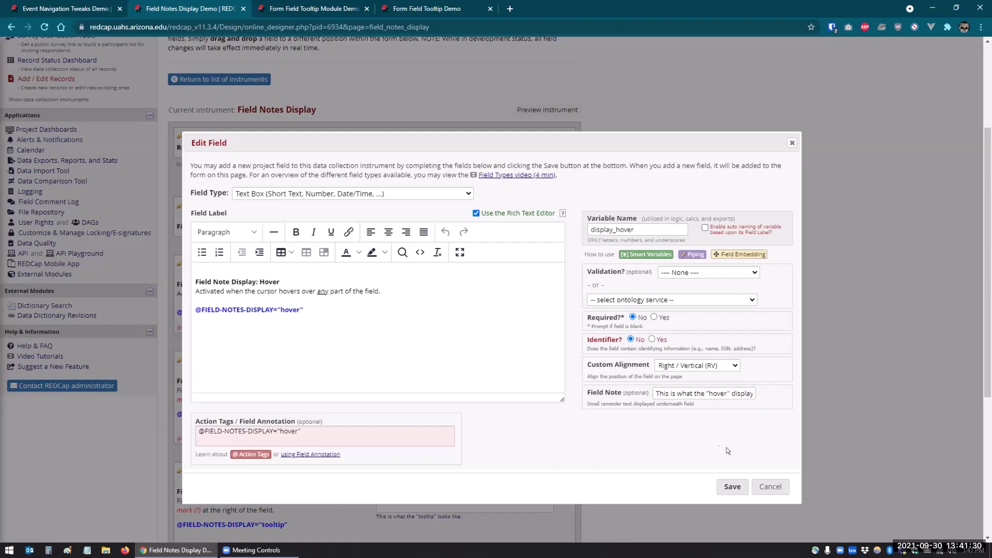
left_click(767, 491)
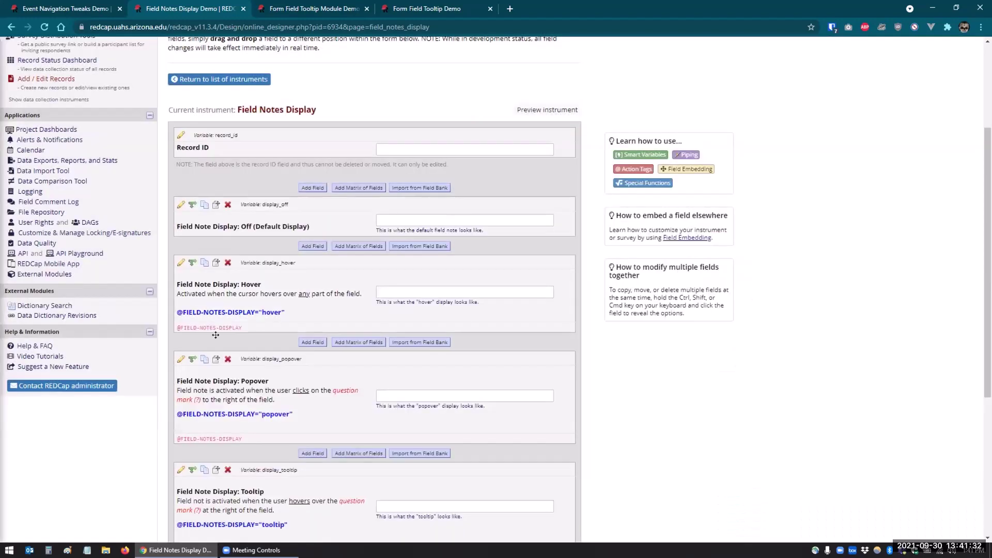
Start a new record 1 on the Field Notes Display form from the Record Status Dashboard.
scroll(73, 207, "up", 3)
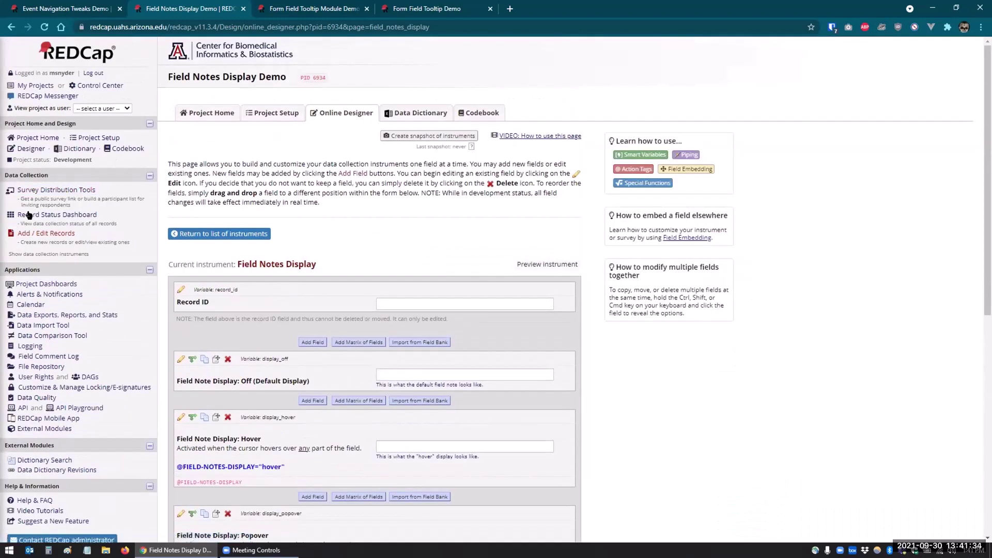
left_click(29, 215)
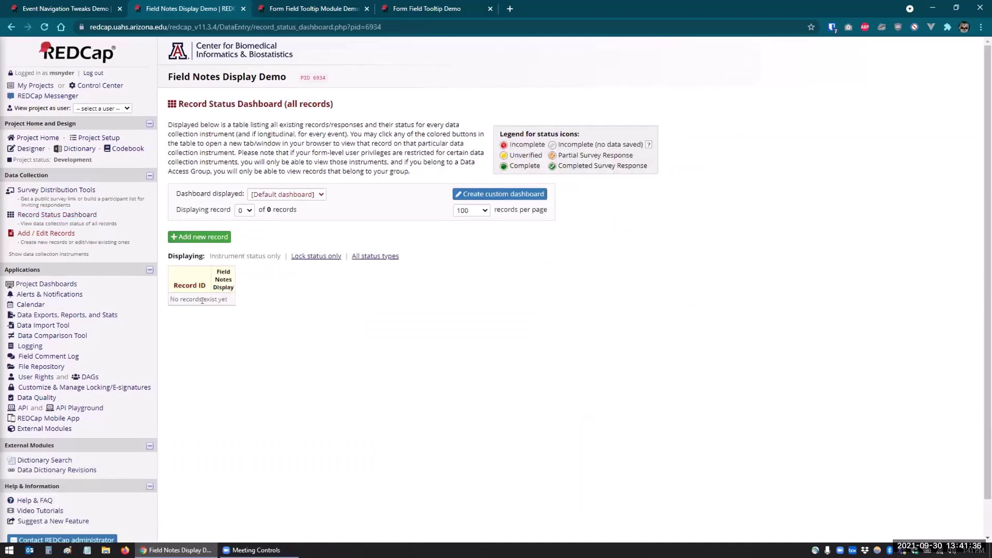
left_click(193, 236)
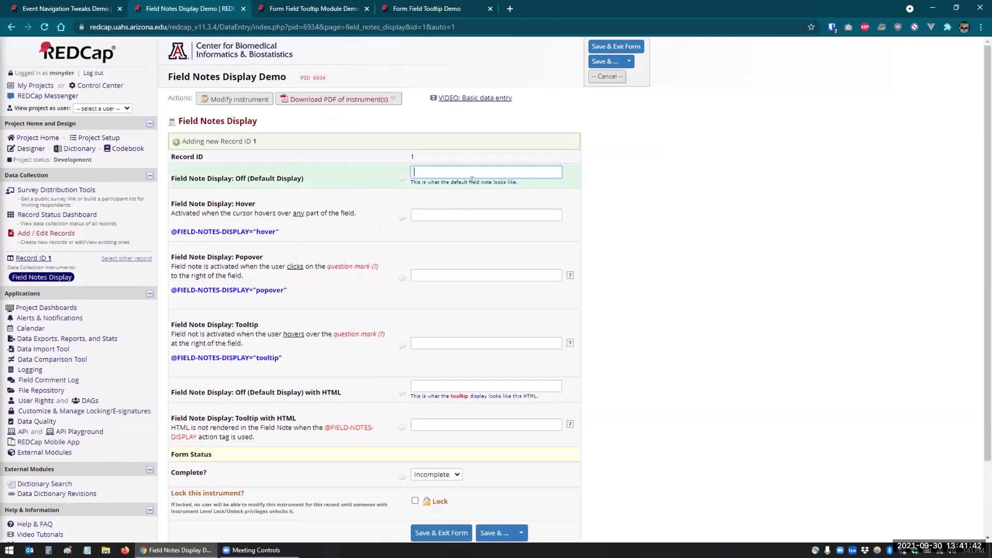
Check the default note and the Hover field's note, then show and close the Popover field's note.
triple_click(472, 181)
left_click(631, 202)
mouse_move(509, 207)
mouse_move(377, 224)
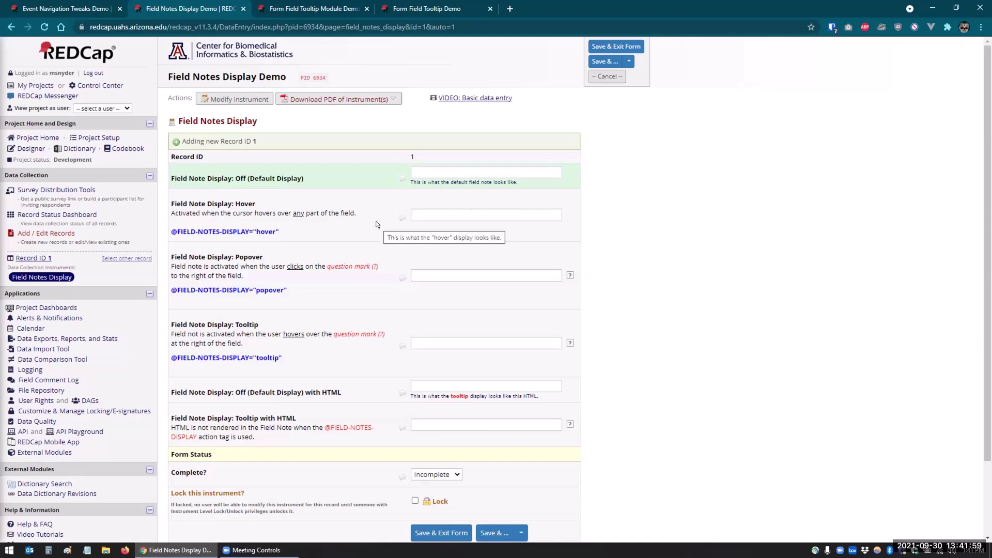
left_click(569, 275)
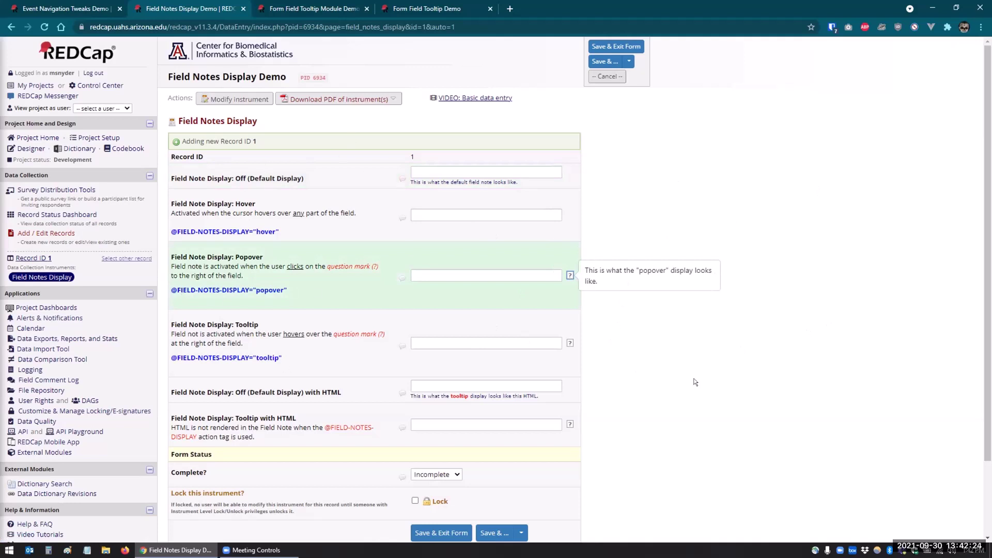
left_click(570, 275)
scroll(650, 284, "down", 1)
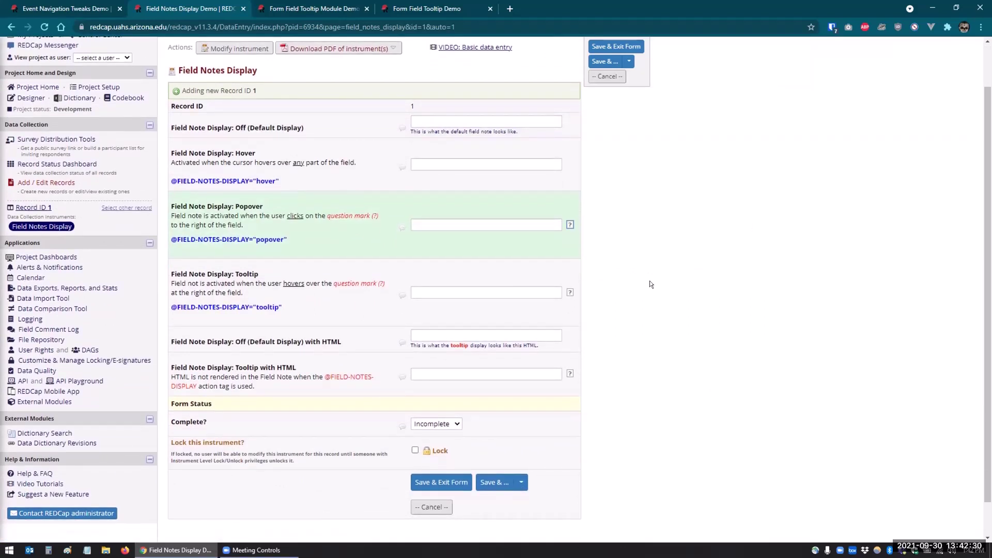
mouse_move(570, 292)
scroll(593, 335, "down", 1)
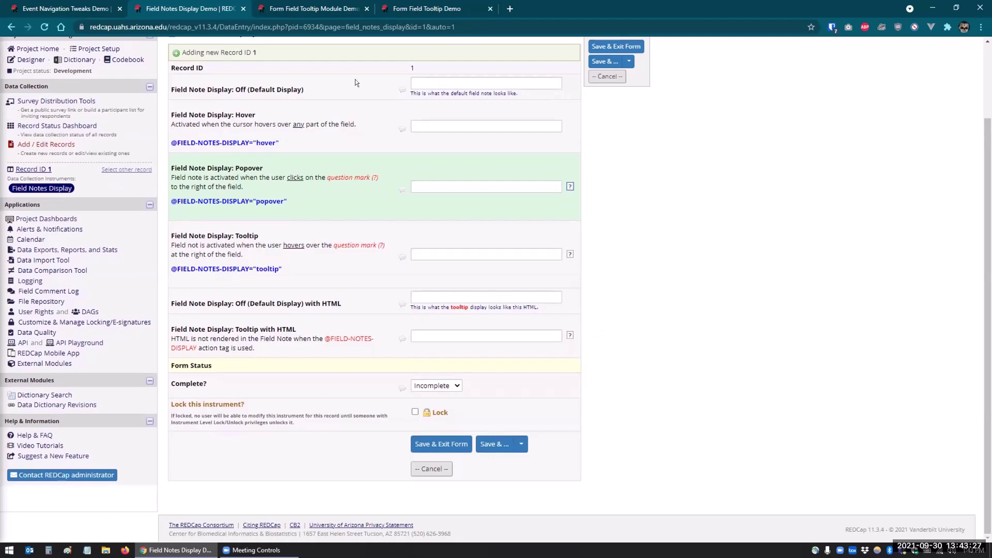
Open the Field Notes Display instrument in the Online Designer.
mouse_move(293, 114)
left_click(31, 59)
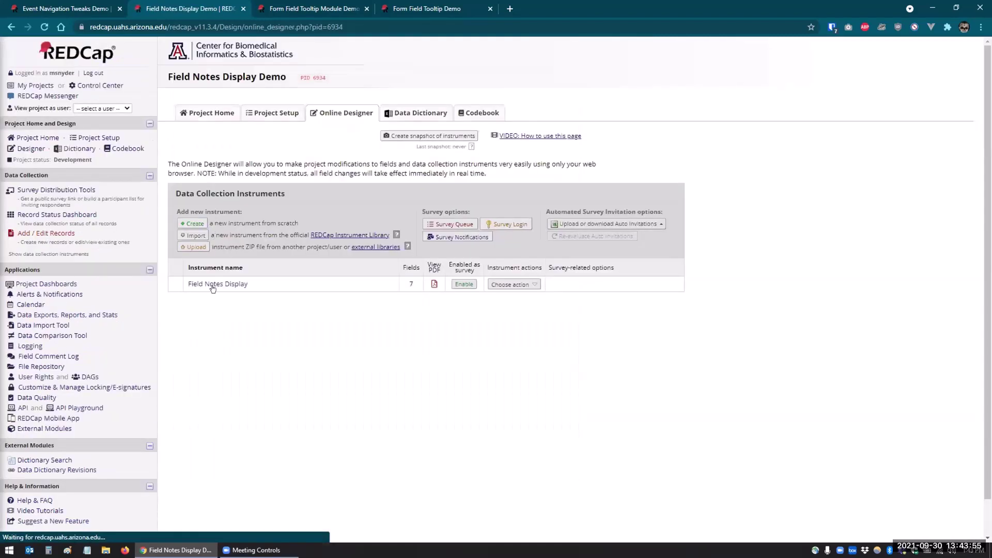
left_click(221, 285)
scroll(229, 342, "down", 10)
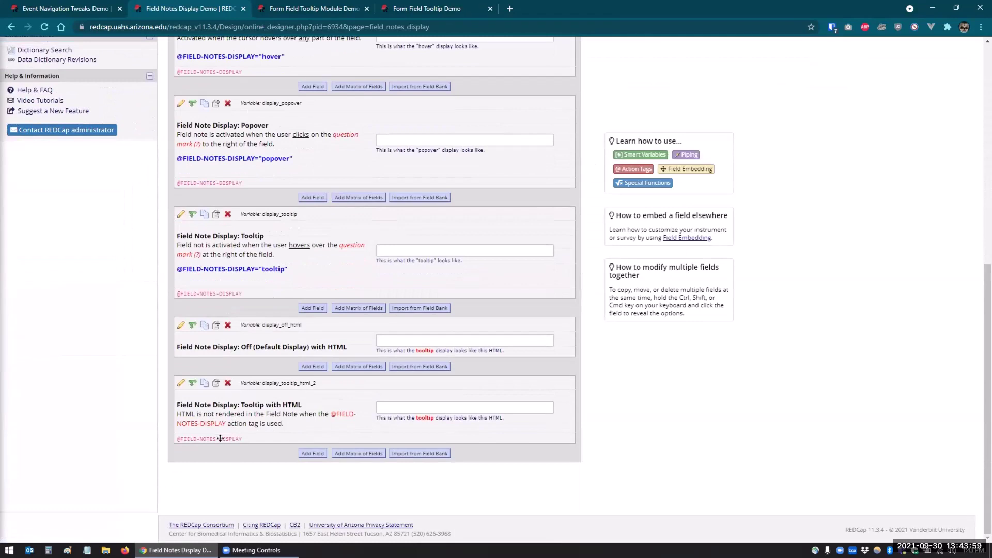
Inspect the Tooltip with HTML field's HTML field note, then cancel the editor without saving.
left_click(180, 384)
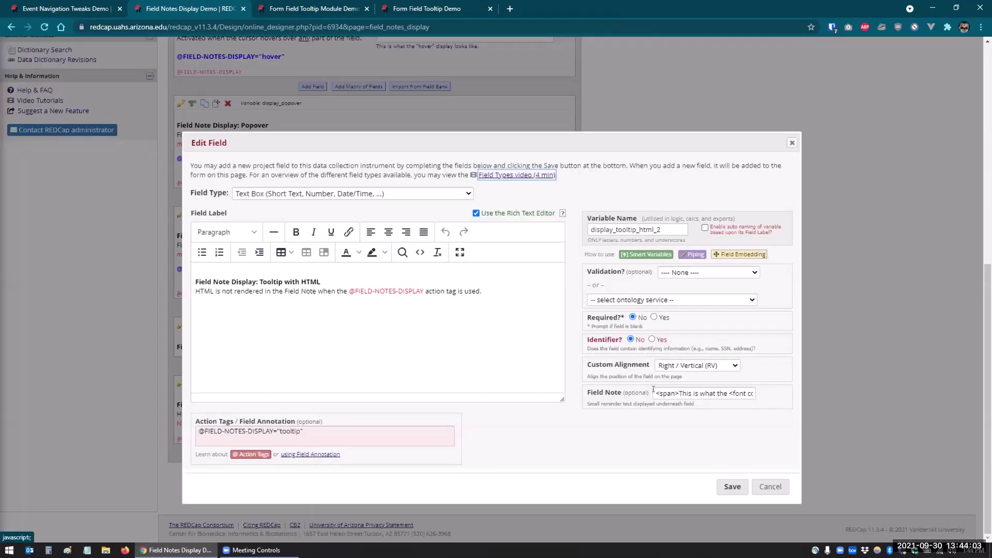
left_click_drag(655, 393, 739, 393)
left_click(719, 393)
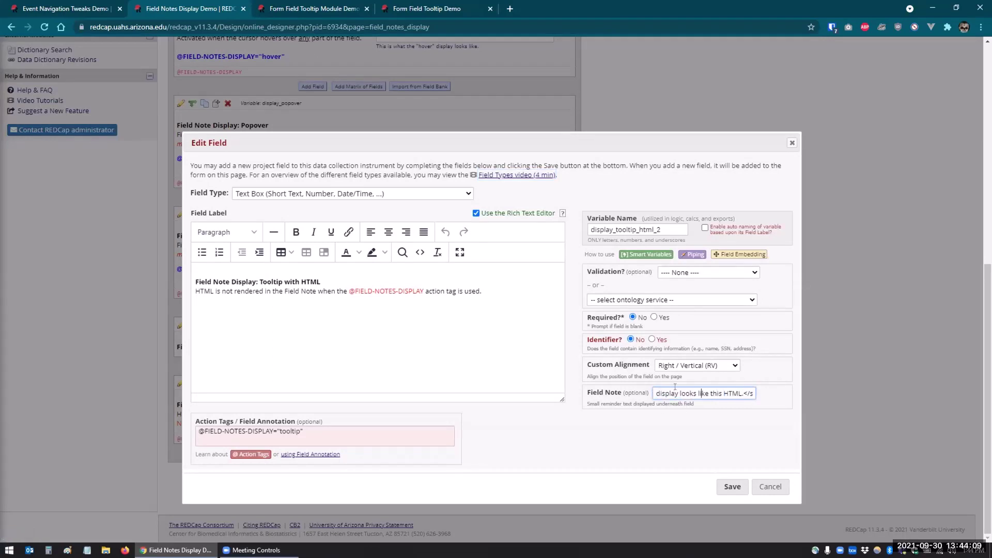
key("Left")
key("Left")
key("Left")
key("Left")
key("Left")
key("Left")
key("Left")
key("Left")
key("Left")
key("Left")
key("Left")
key("Left")
key("Left")
key("Left")
key("Left")
key("Left")
key("Left")
key("Left")
key("Left")
key("Left")
key("Left")
key("Left")
key("Left")
key("Left")
key("Left")
key("Left")
key("Left")
key("Left")
key("Left")
key("Left")
key("Left")
key("Left")
key("Left")
key("Left")
key("Left")
key("Left")
key("Left")
key("Left")
key("Left")
key("Left")
key("Left")
key("Left")
key("Left")
key("Left")
left_click(782, 489)
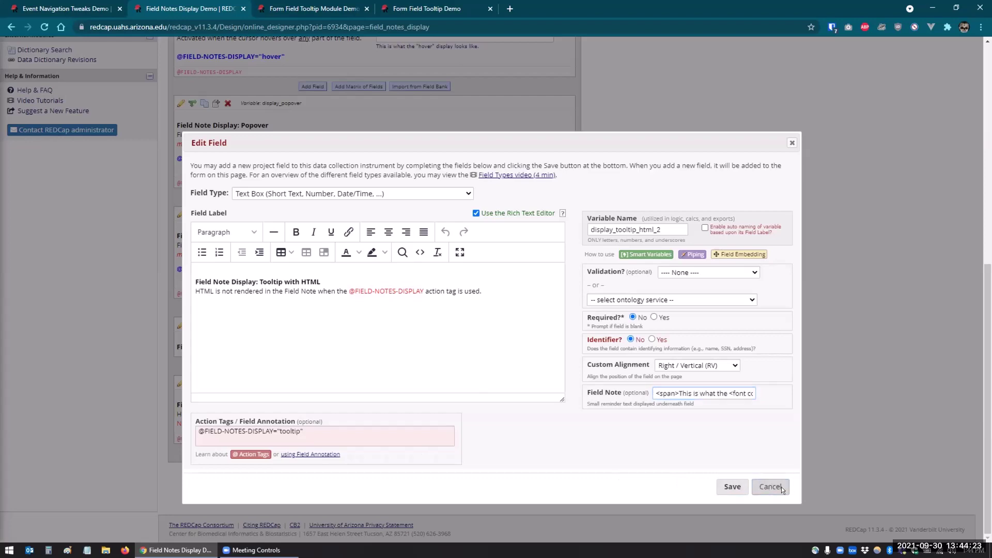
Start a new record on the Field Notes Display form via the Record Status Dashboard.
scroll(253, 352, "up", 4)
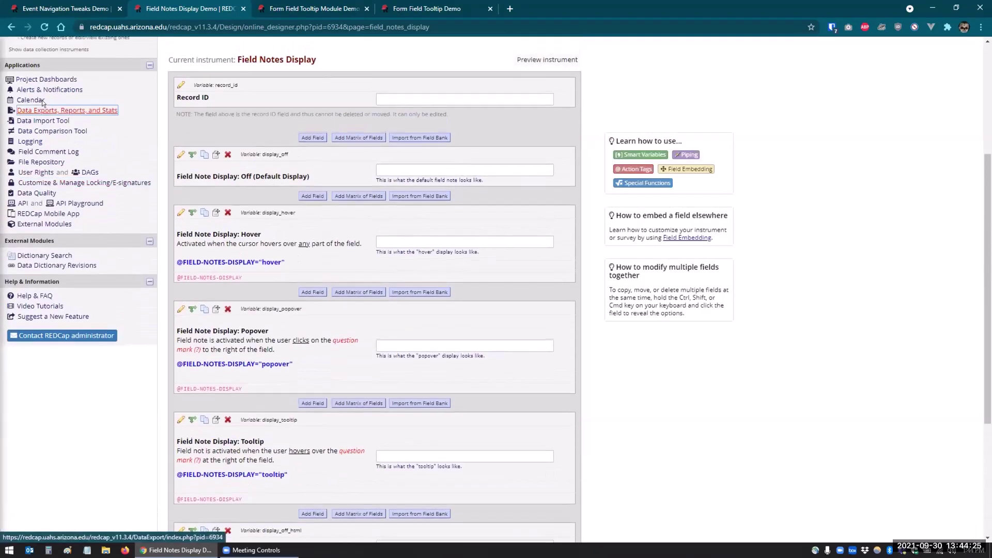
scroll(42, 100, "up", 3)
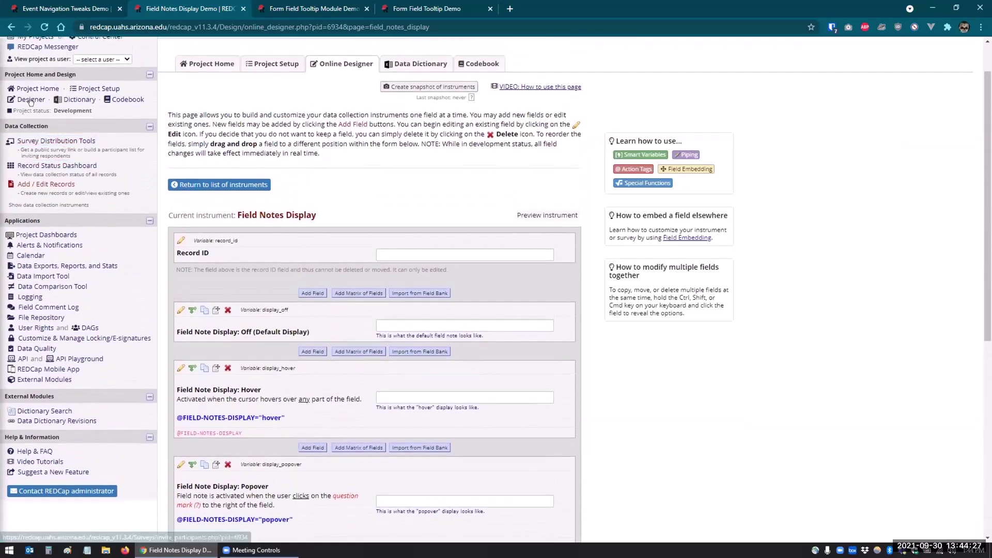
left_click(33, 166)
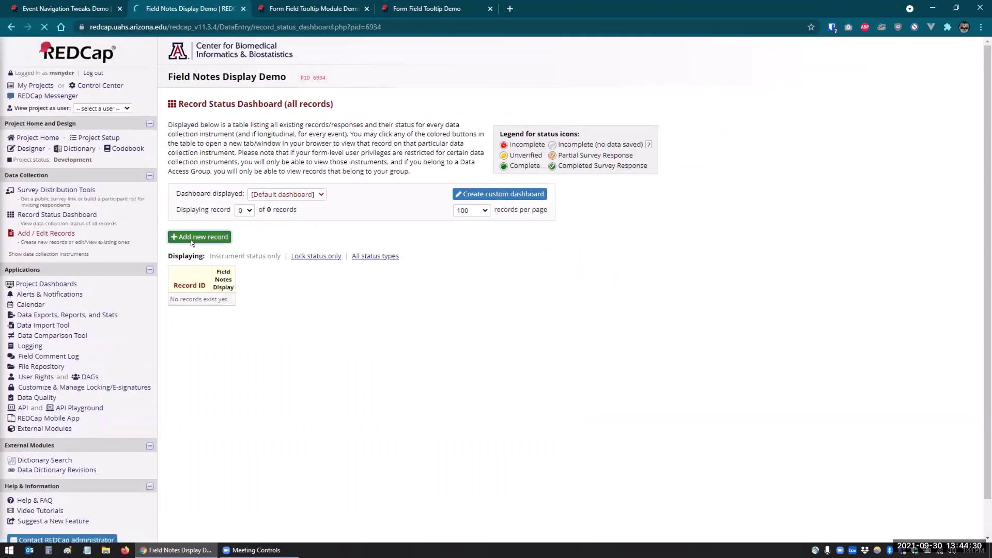
left_click(196, 239)
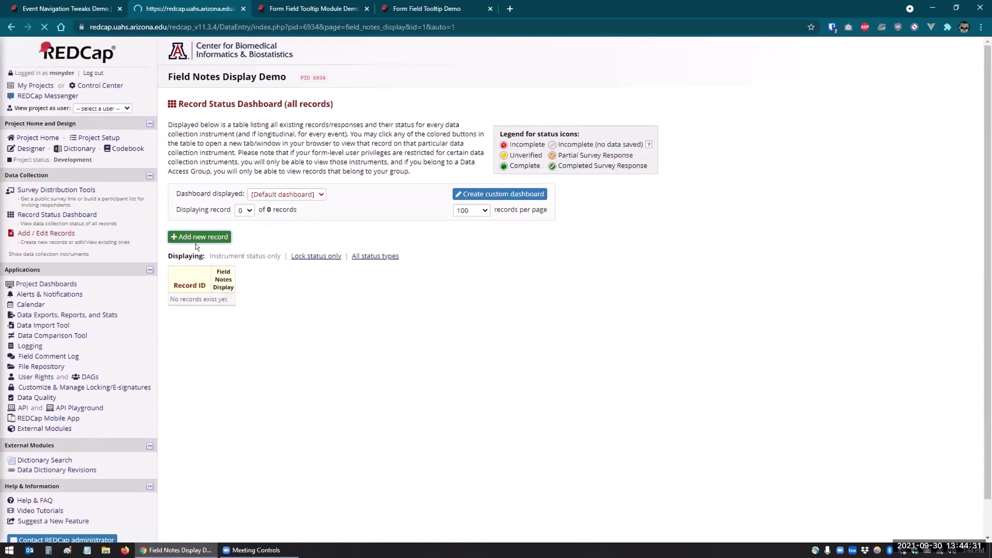
Show the Tooltip with HTML field's note, the Popover field's popover and the tooltip note.
scroll(583, 312, "down", 2)
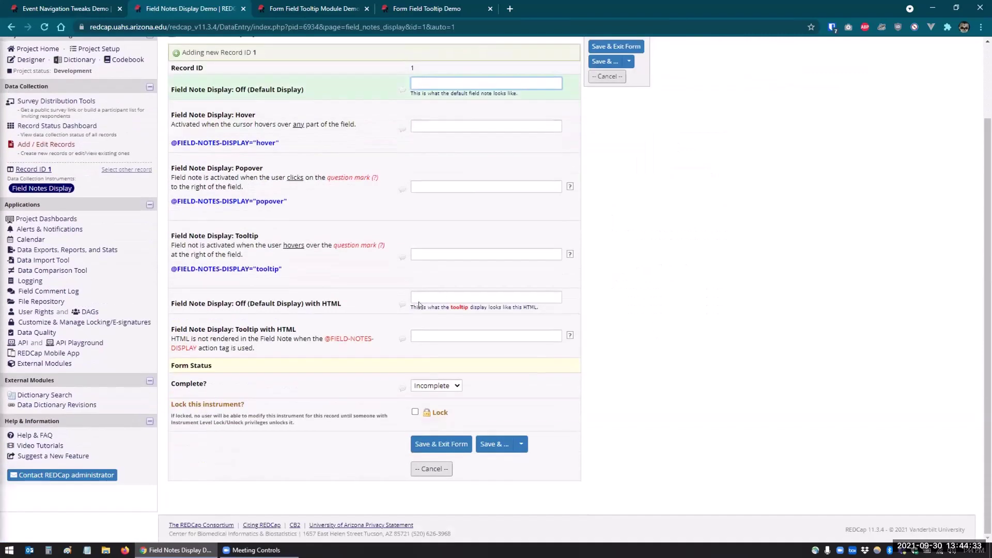
left_click_drag(410, 307, 537, 306)
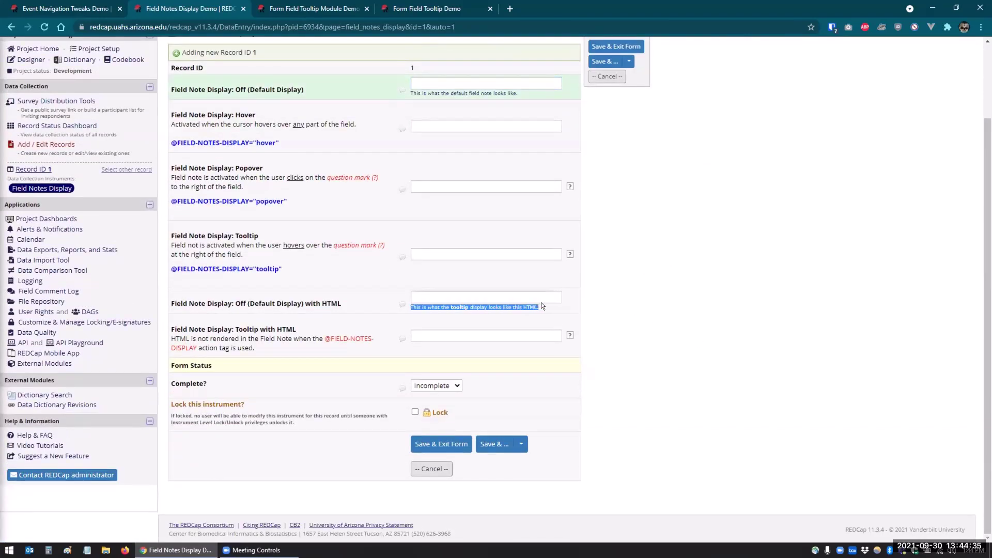
left_click(541, 302)
left_click(569, 336)
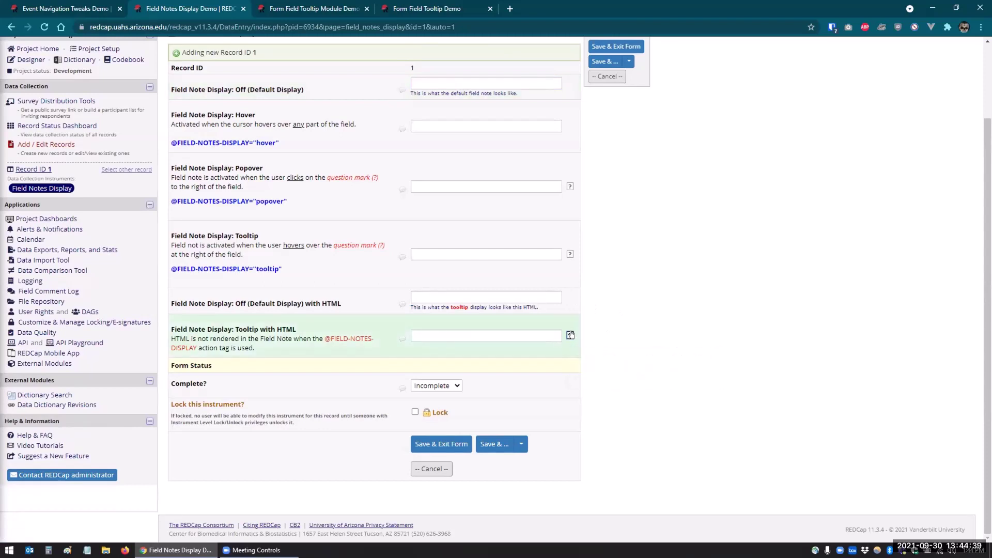
mouse_move(571, 335)
left_click(570, 187)
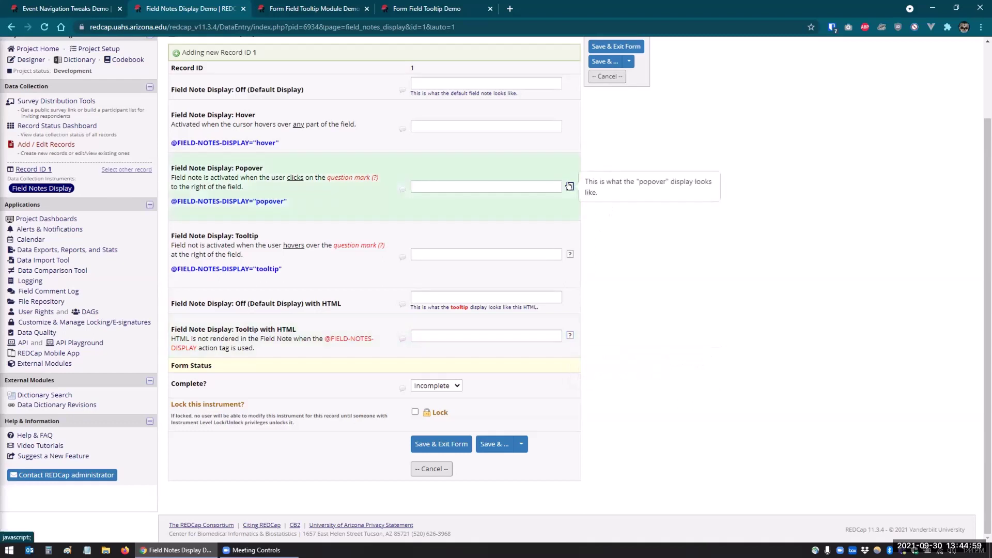
mouse_move(569, 255)
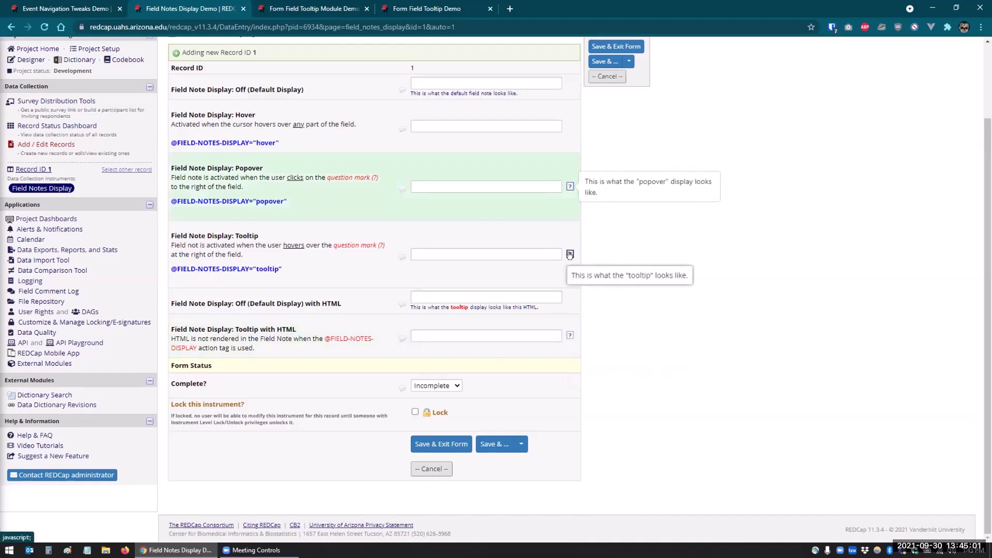